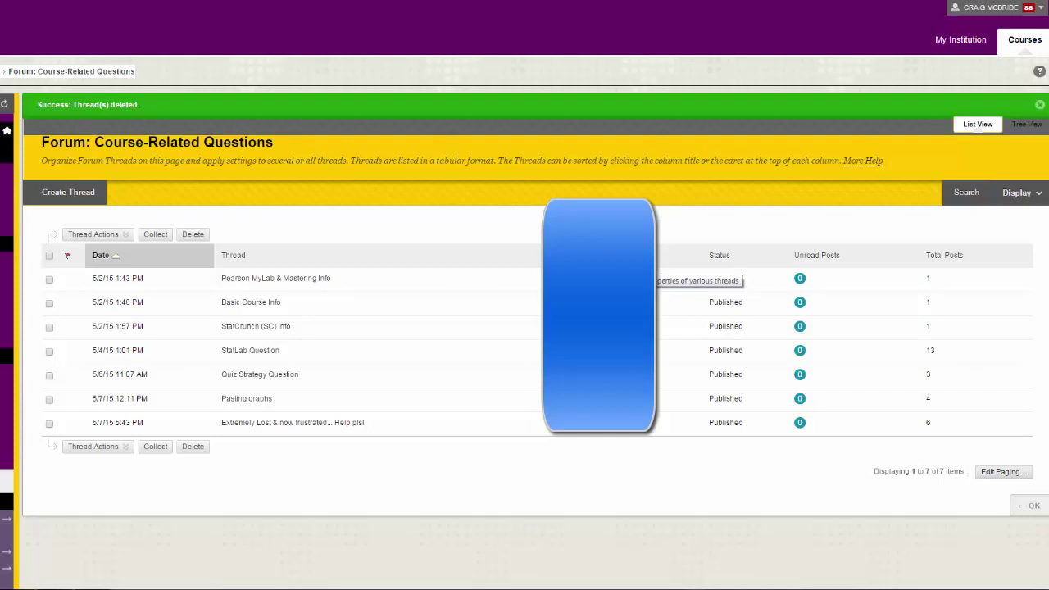
Create a forum thread with the subject "adding pictures" and enter "This is the simple CTRL-V method" as the message.
{"action": "left_click", "coordinate": [58, 194]}
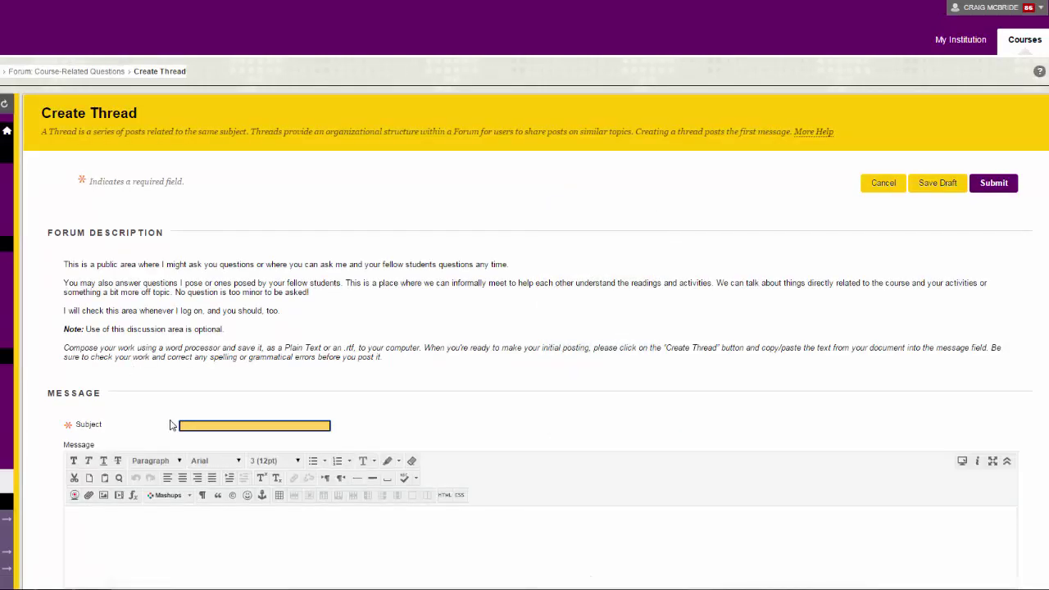
{"action": "type", "text": "adding pictures"}
{"action": "left_click", "coordinate": [158, 543]}
{"action": "type", "text": "This is the sim"}
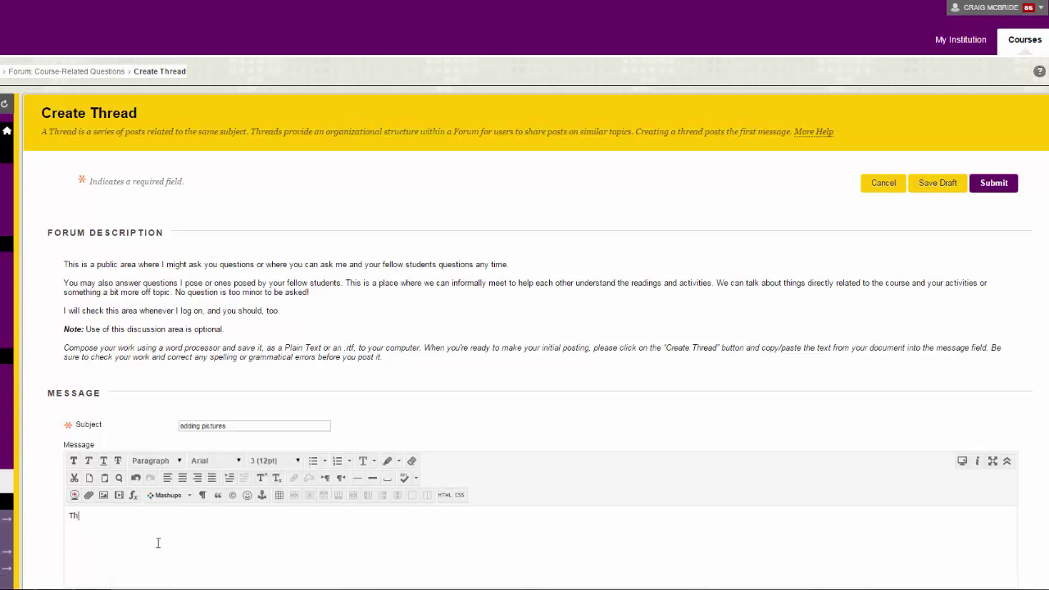
{"action": "type", "text": "ple CTRL-V method"}
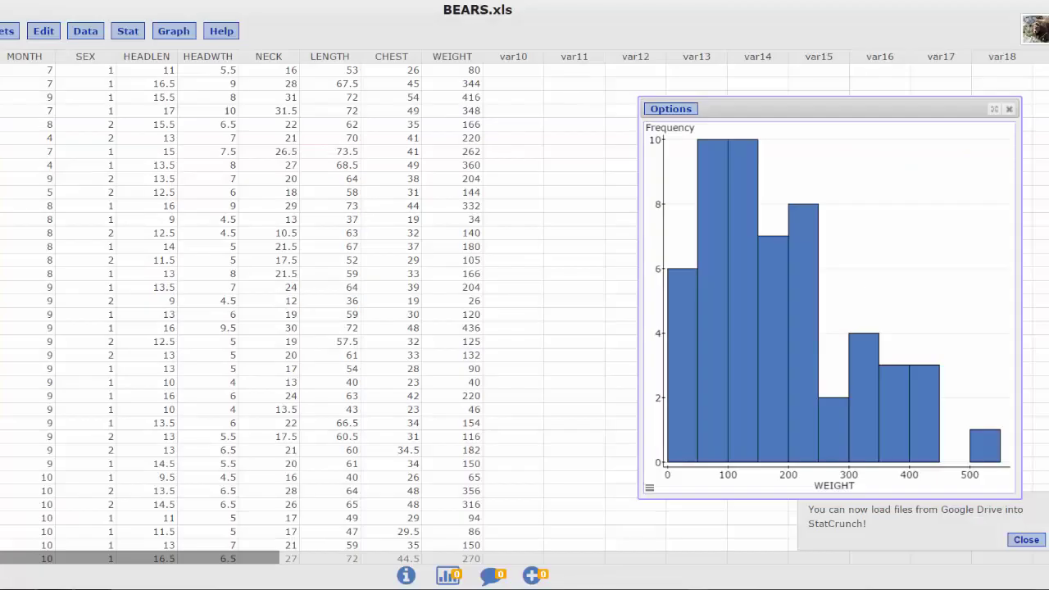
Switch to StatCrunch and copy the WEIGHT histogram as an image through the graph's copy option.
{"action": "left_click_drag", "start_coordinate": [740, 101], "coordinate": [432, 102]}
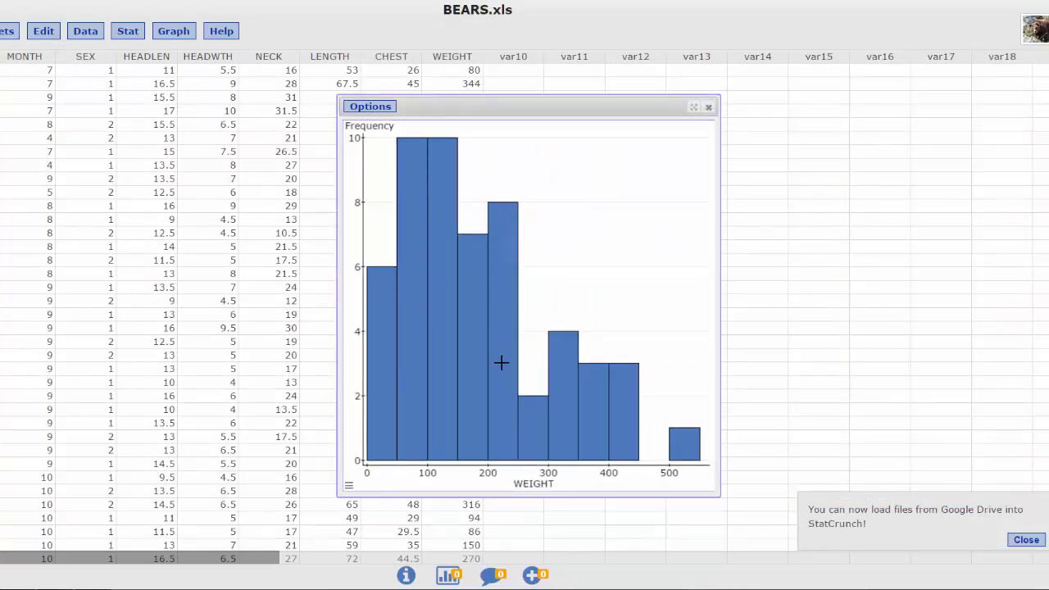
{"action": "mouse_move", "coordinate": [470, 354]}
{"action": "left_click", "coordinate": [373, 110]}
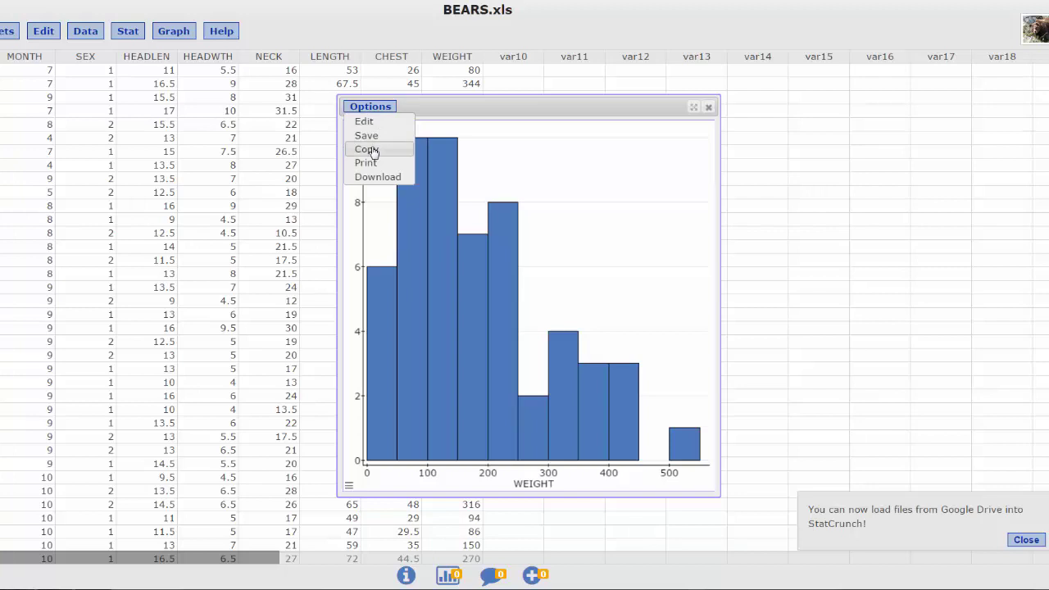
{"action": "left_click", "coordinate": [371, 150]}
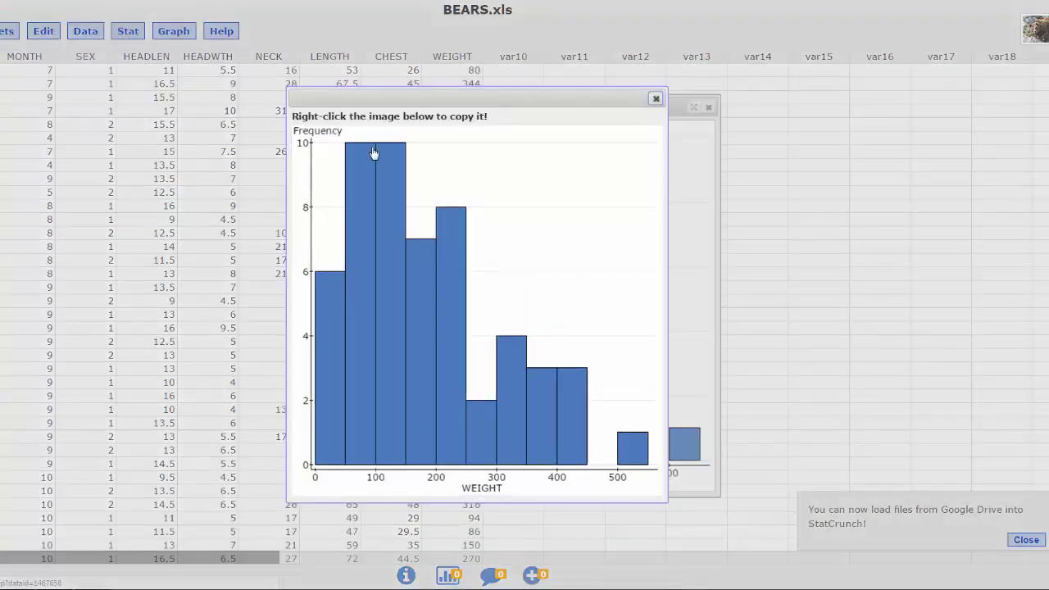
{"action": "right_click", "coordinate": [432, 436]}
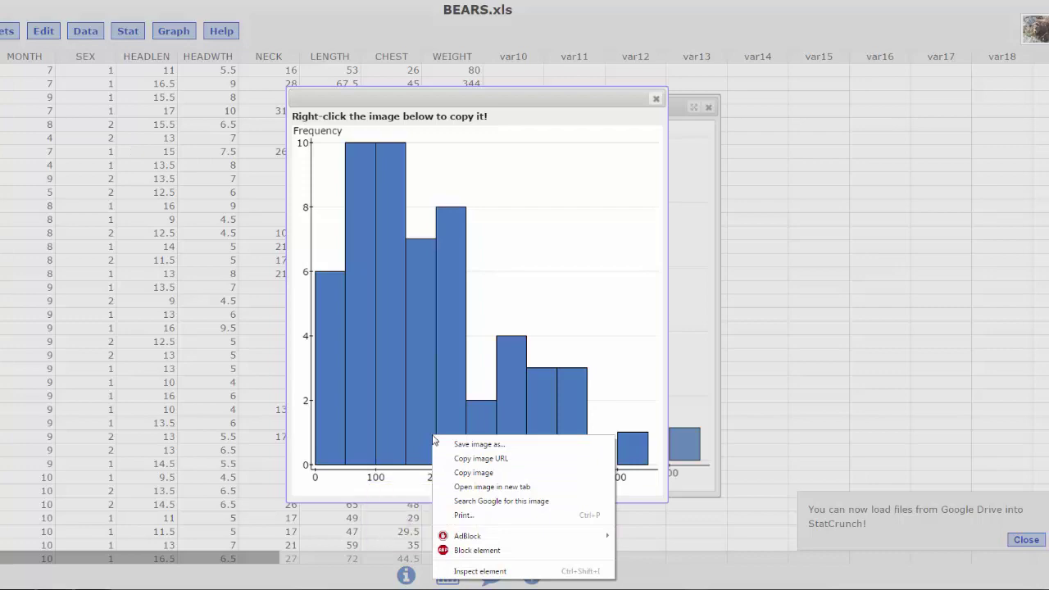
{"action": "left_click", "coordinate": [474, 473]}
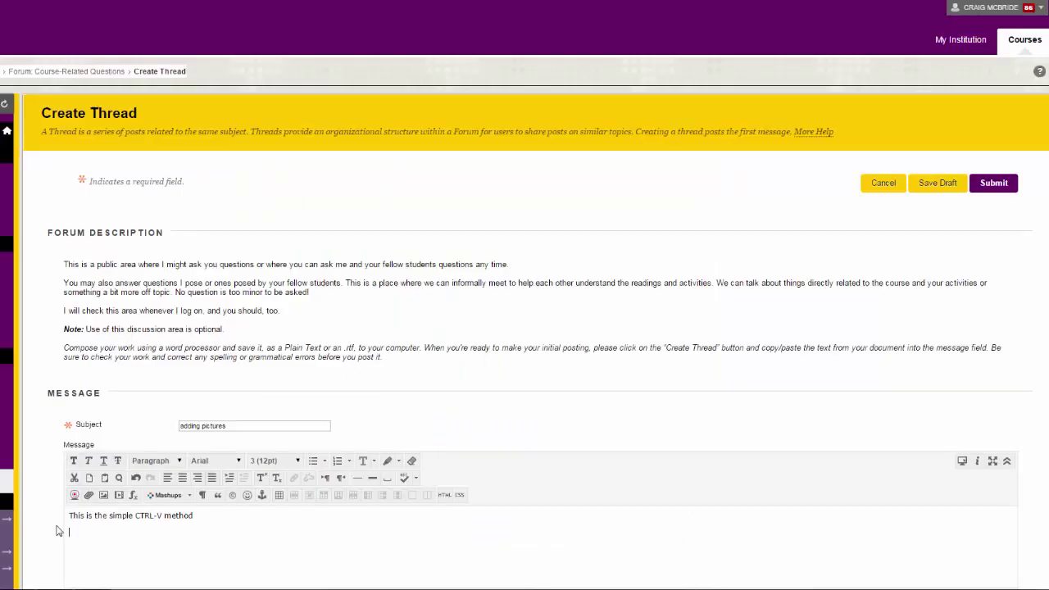
Post the thread with the copied histogram pasted below the message text, and open the posted thread.
{"action": "left_click", "coordinate": [73, 535]}
{"action": "key", "text": "ctrl+v"}
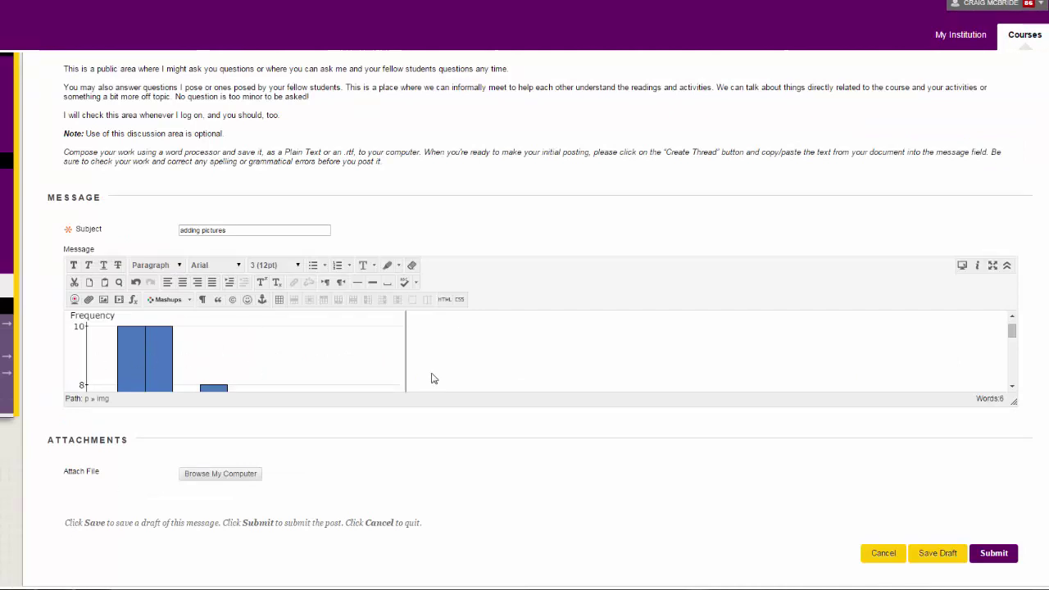
{"action": "left_click", "coordinate": [994, 554]}
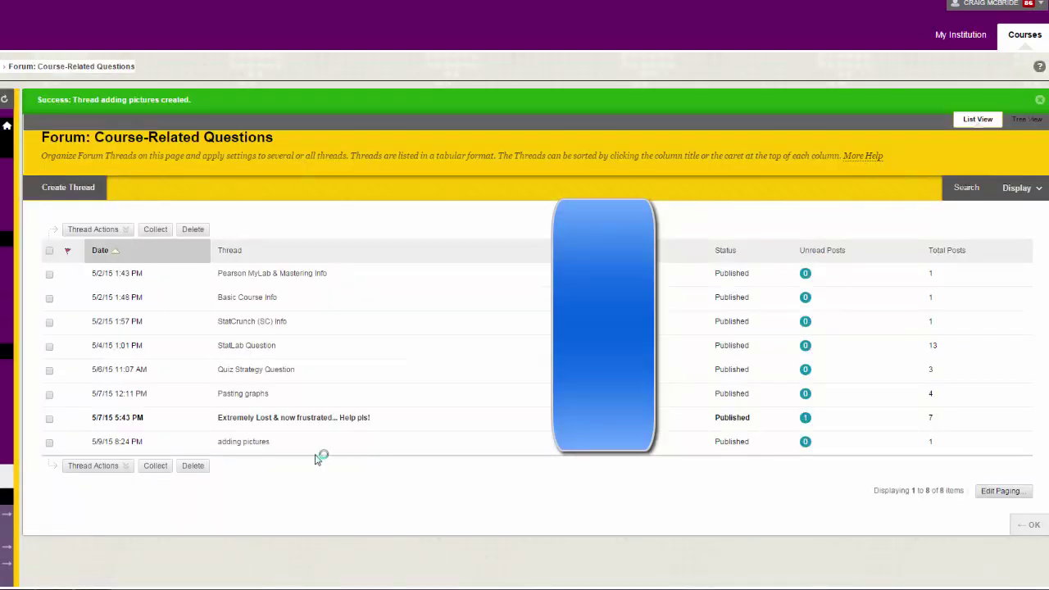
{"action": "left_click", "coordinate": [239, 443]}
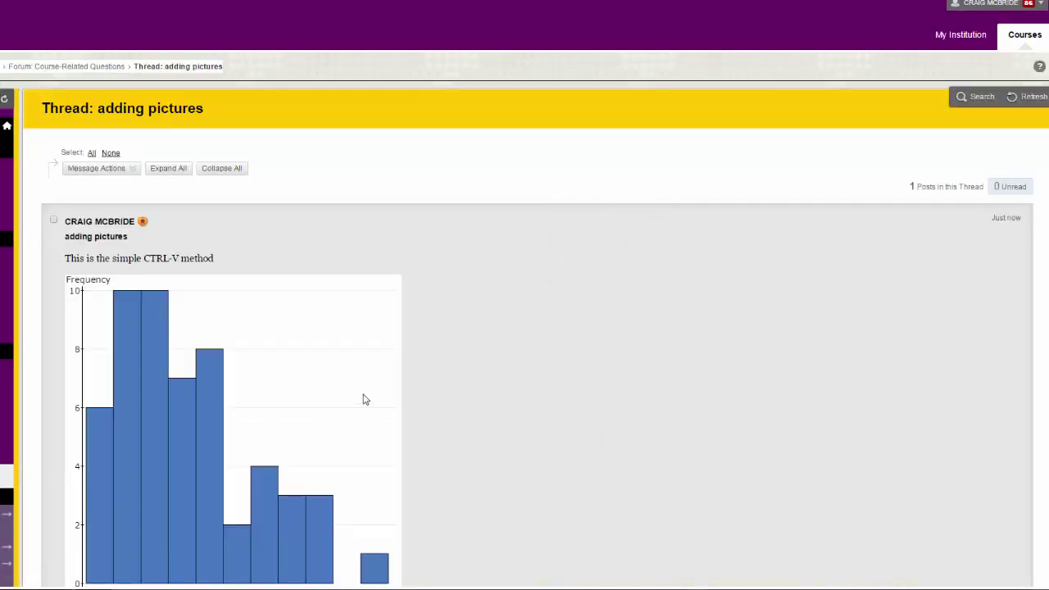
{"action": "scroll", "coordinate": [363, 398], "scroll_direction": "down", "scroll_amount": 2}
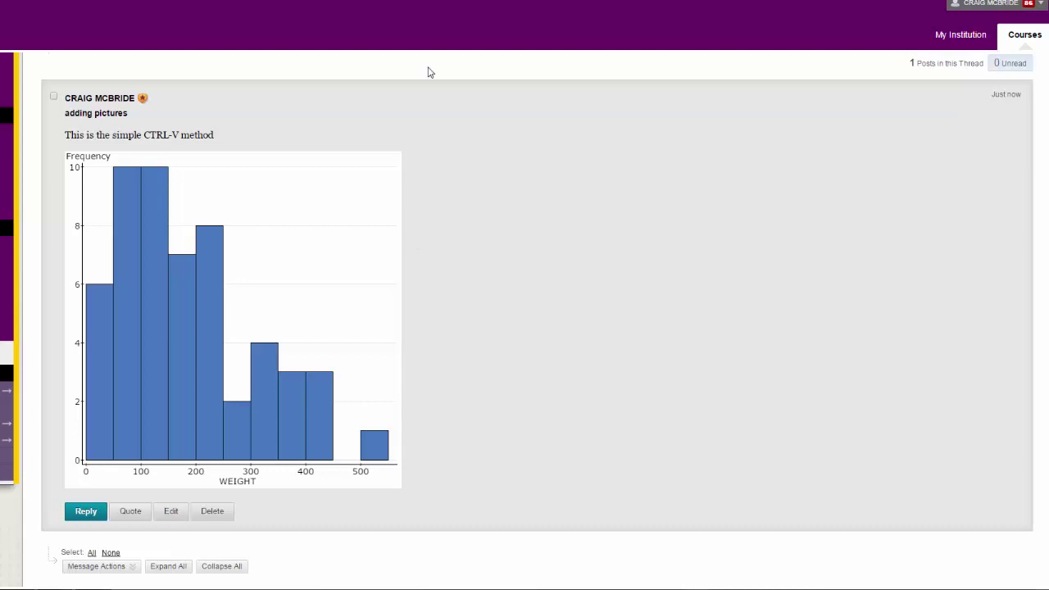
Return to StatCrunch and copy the image of the WEIGHT histogram again from its copy window.
{"action": "left_click", "coordinate": [488, 0]}
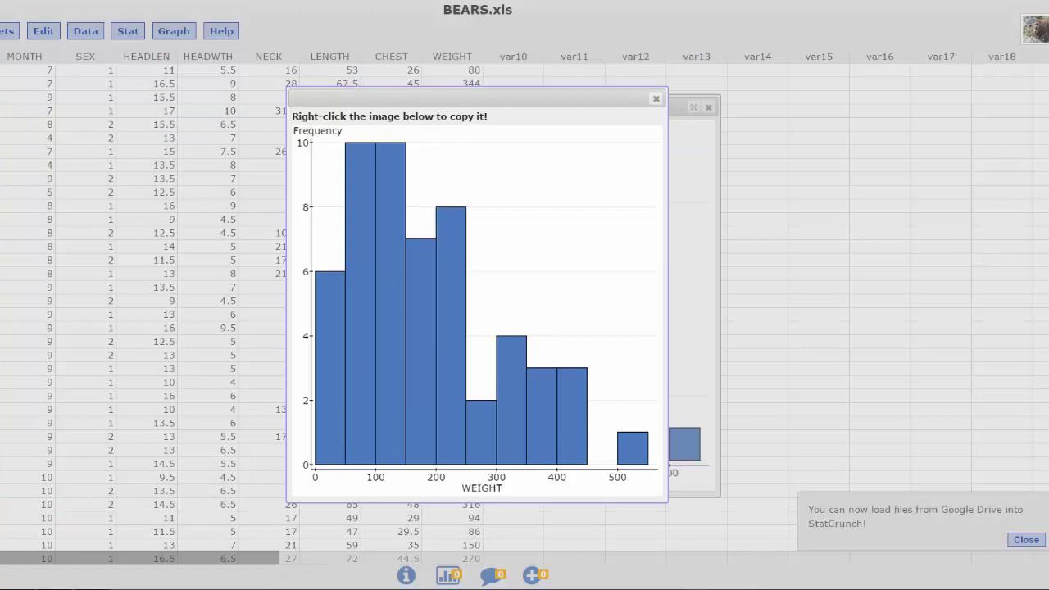
{"action": "right_click", "coordinate": [474, 302]}
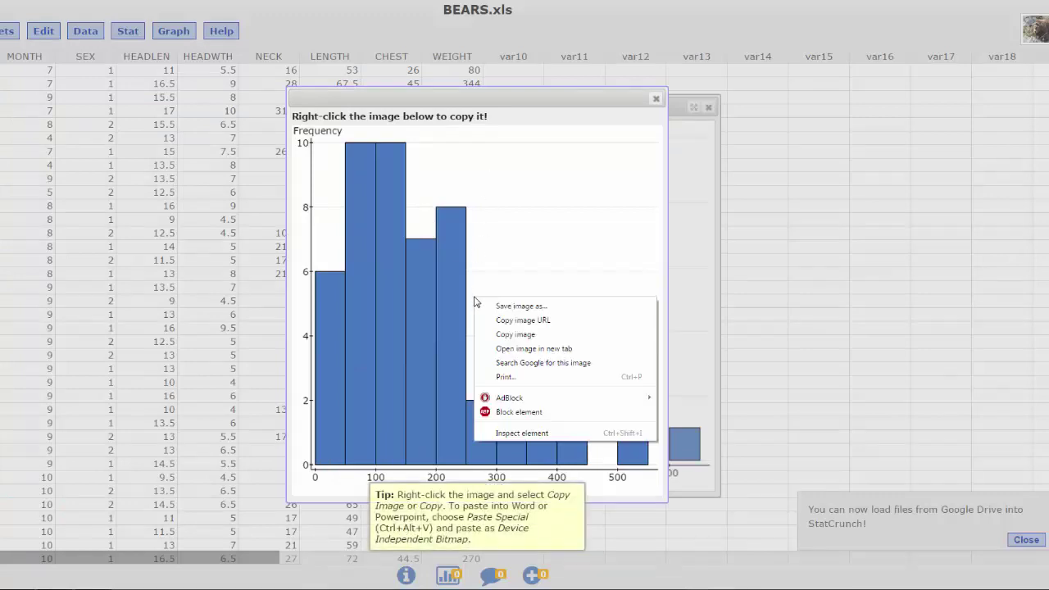
{"action": "left_click", "coordinate": [515, 334]}
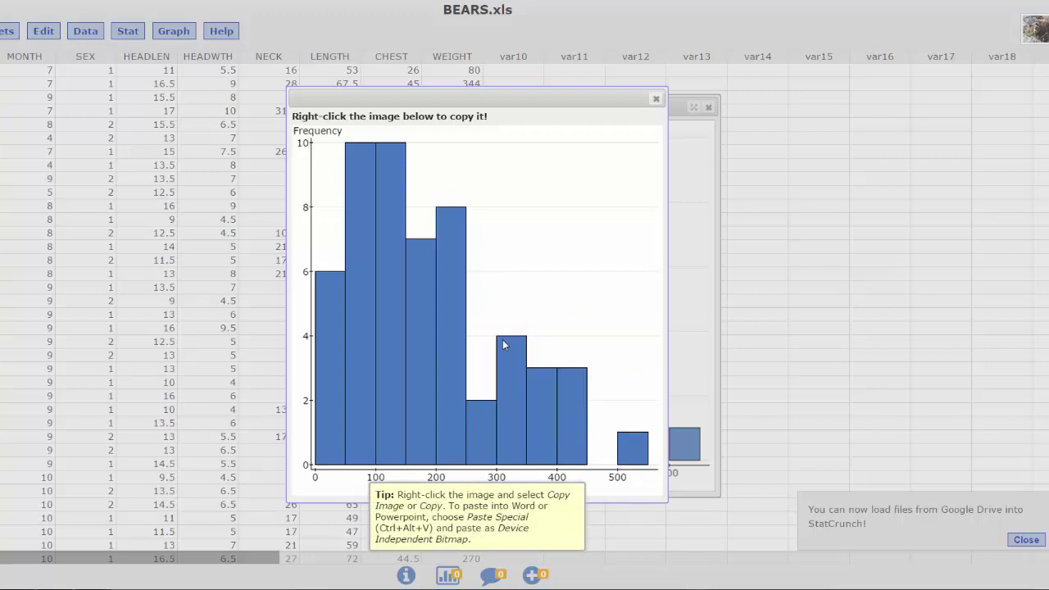
{"action": "key", "text": "super"}
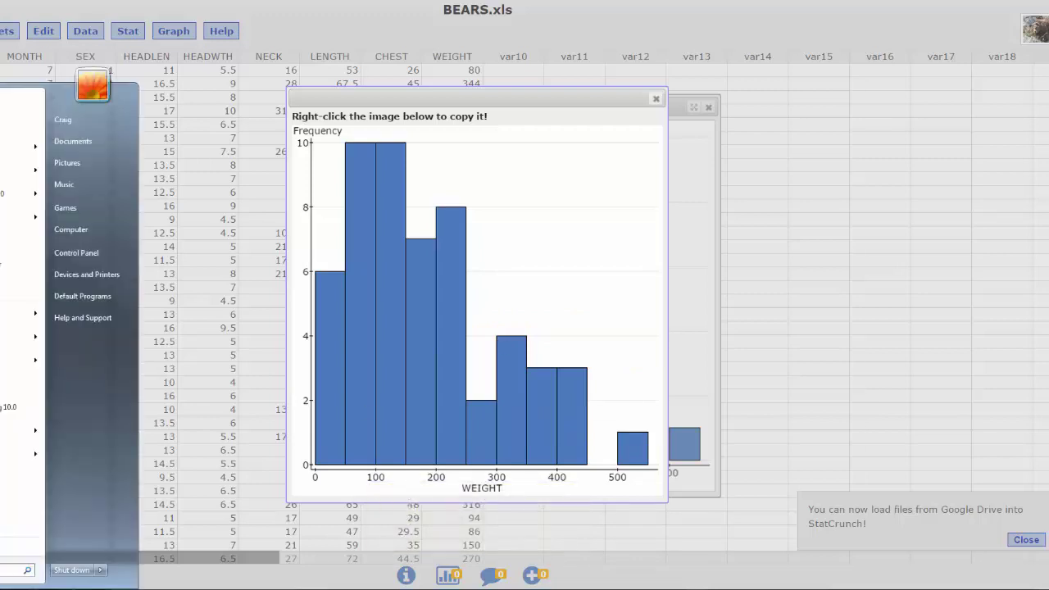
{"action": "left_click", "coordinate": [17, 240]}
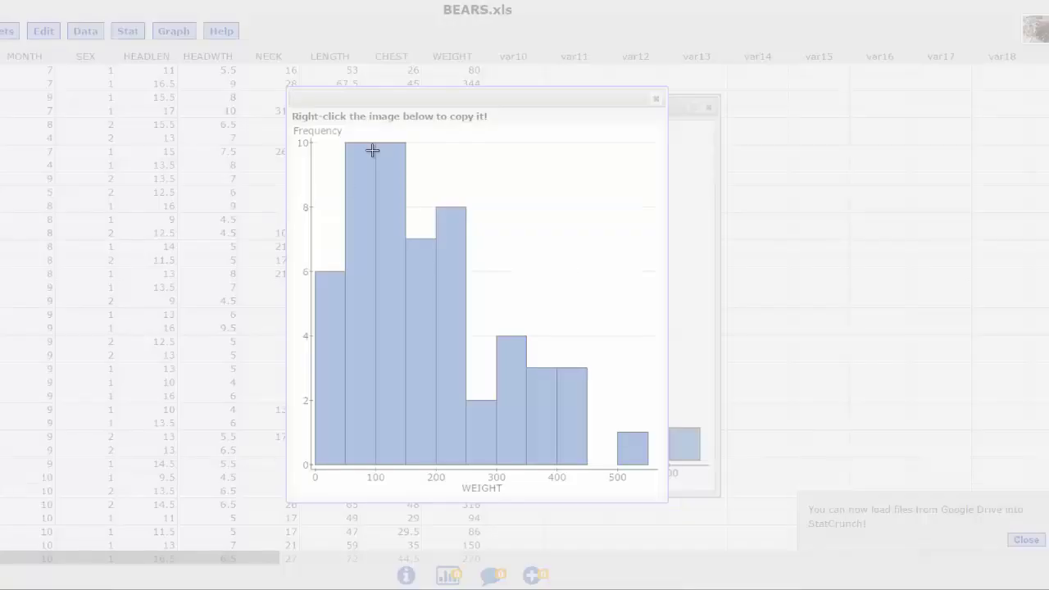
{"action": "left_click_drag", "start_coordinate": [291, 109], "coordinate": [663, 498]}
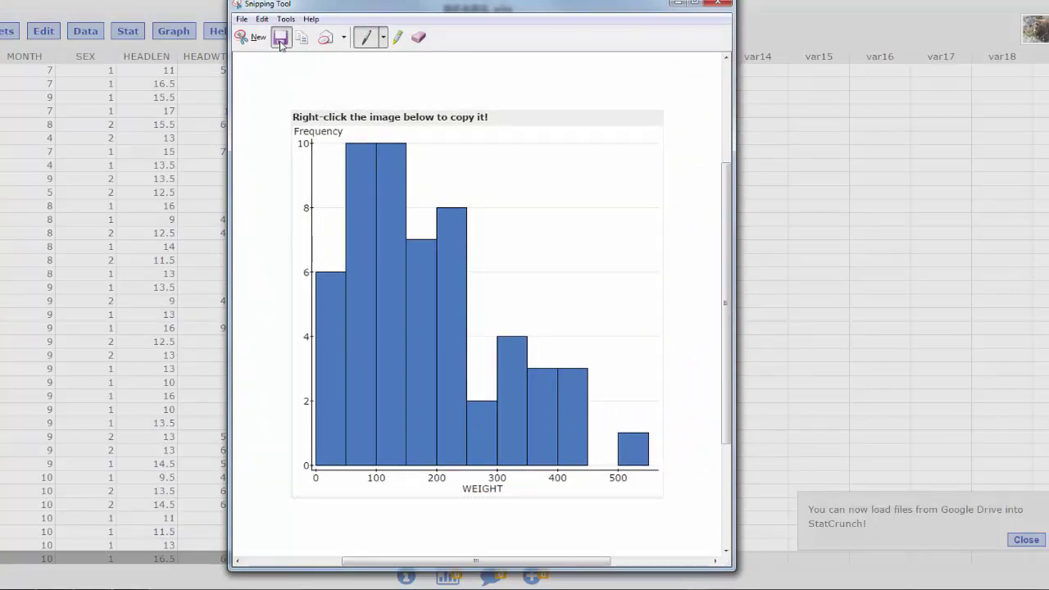
{"action": "left_click", "coordinate": [281, 39]}
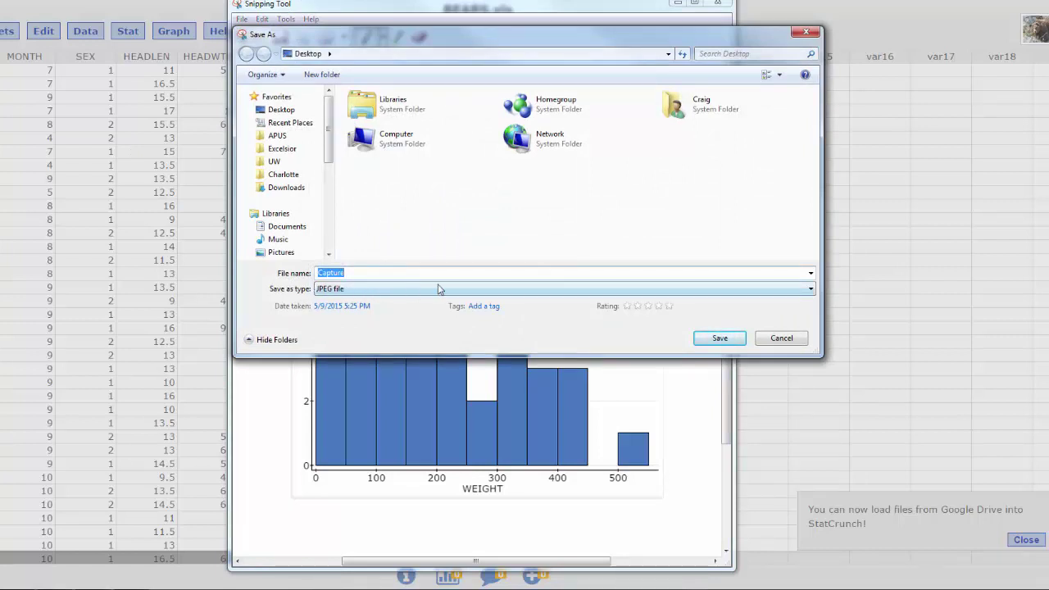
{"action": "left_click", "coordinate": [811, 289]}
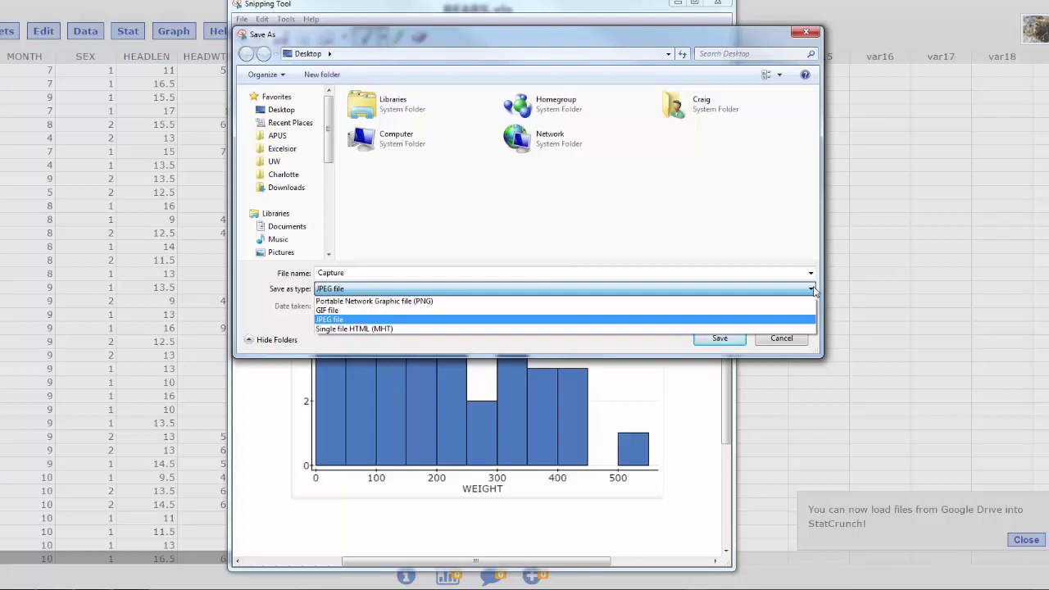
{"action": "left_click", "coordinate": [811, 289]}
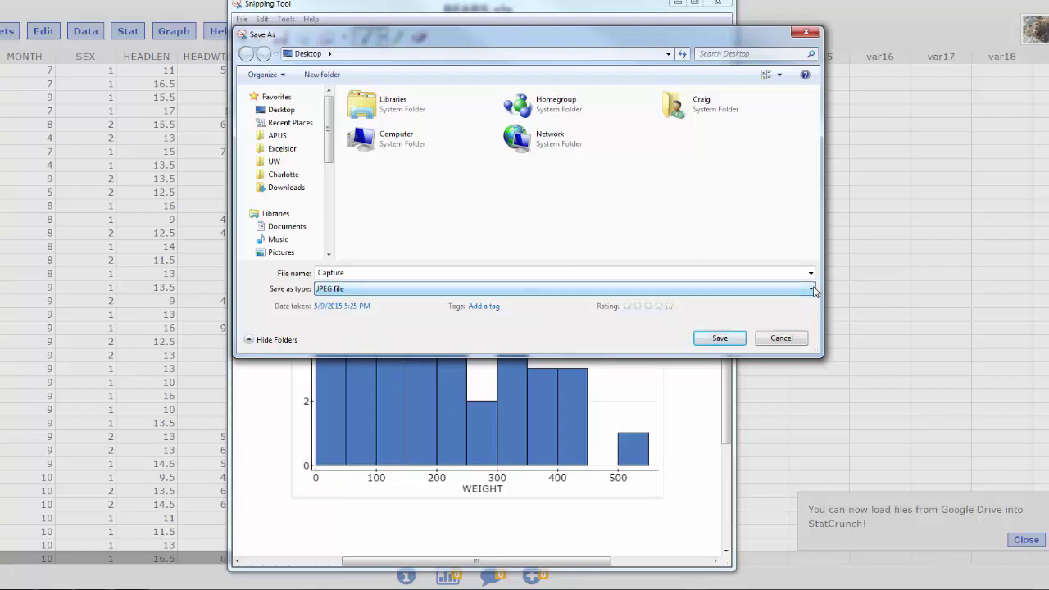
{"action": "left_click", "coordinate": [768, 339]}
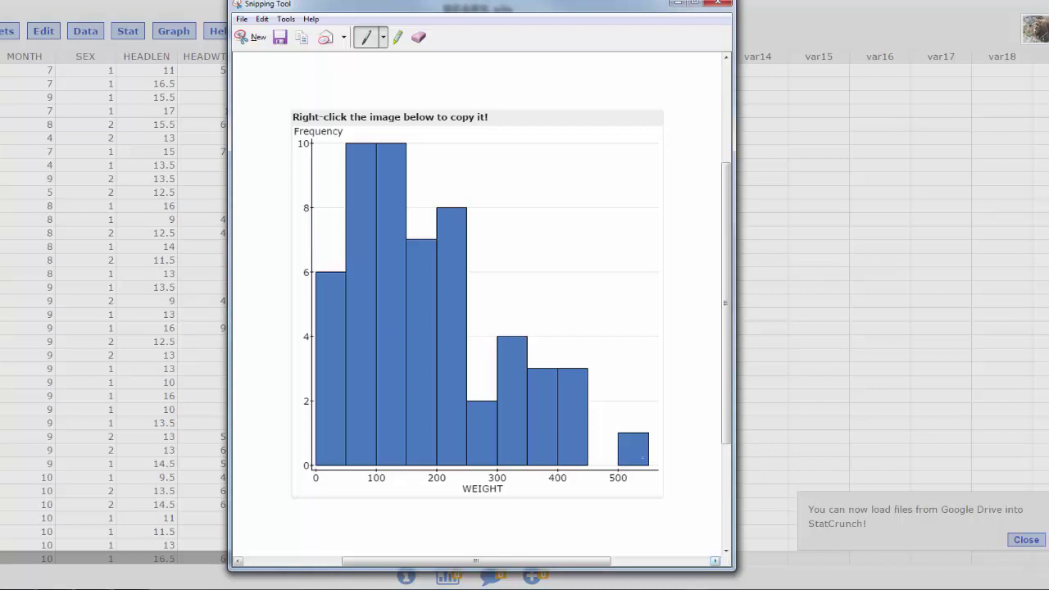
{"action": "left_click", "coordinate": [719, 2]}
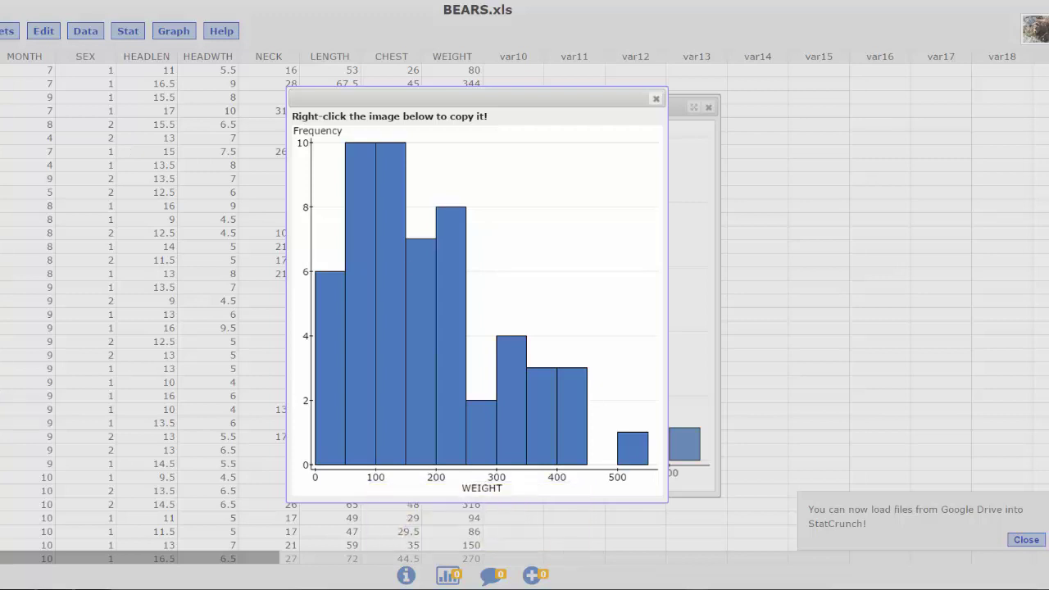
Capture the WEIGHT histogram with the Snipping Tool, save it to the Desktop as JPEG file Capture, and close the capture and graph copy windows.
{"action": "key", "text": "super"}
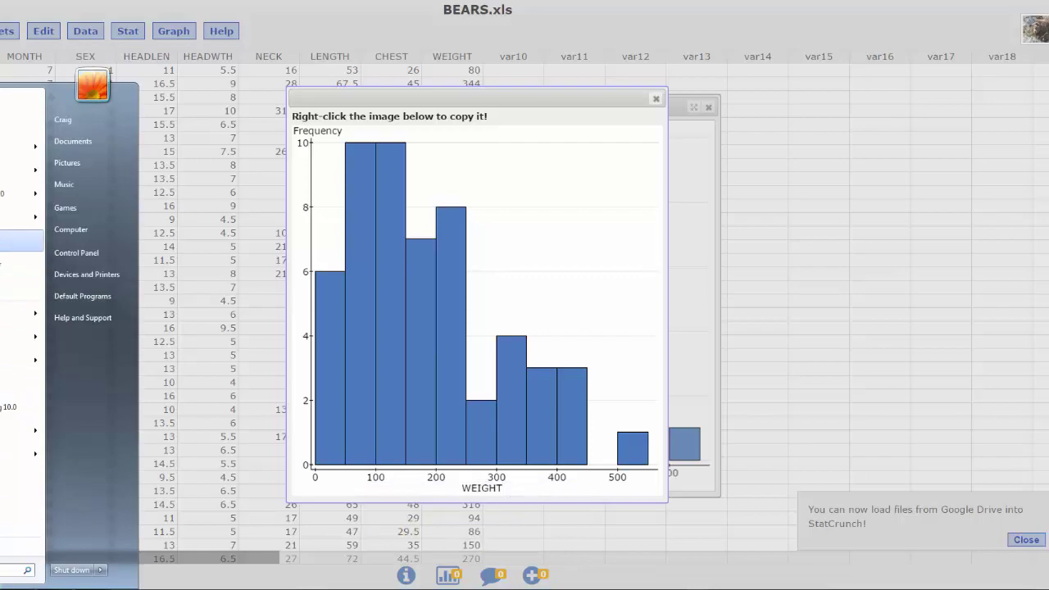
{"action": "key", "text": "Escape"}
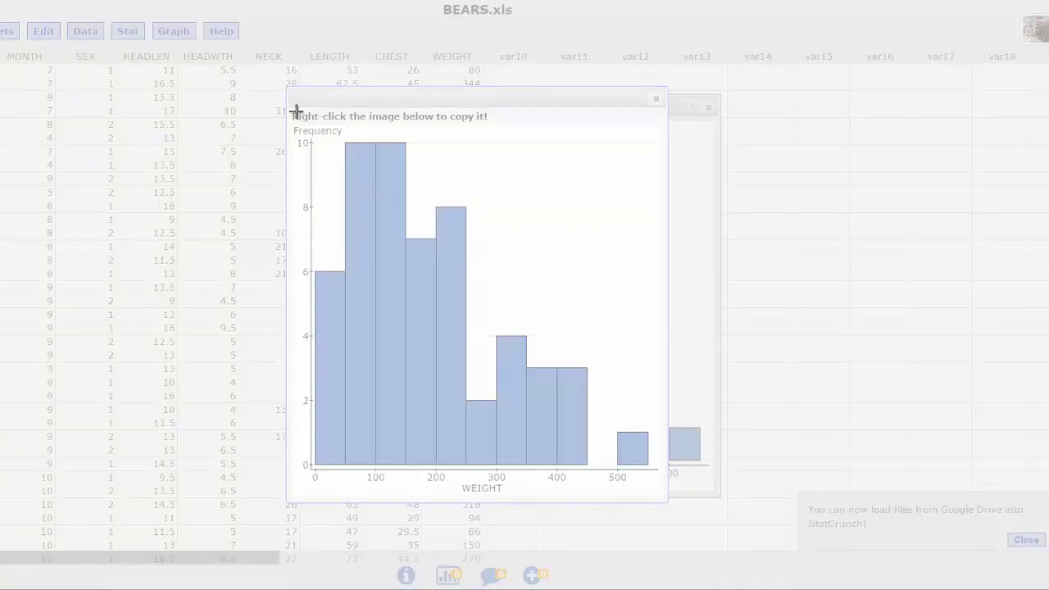
{"action": "left_click_drag", "start_coordinate": [292, 111], "coordinate": [662, 495]}
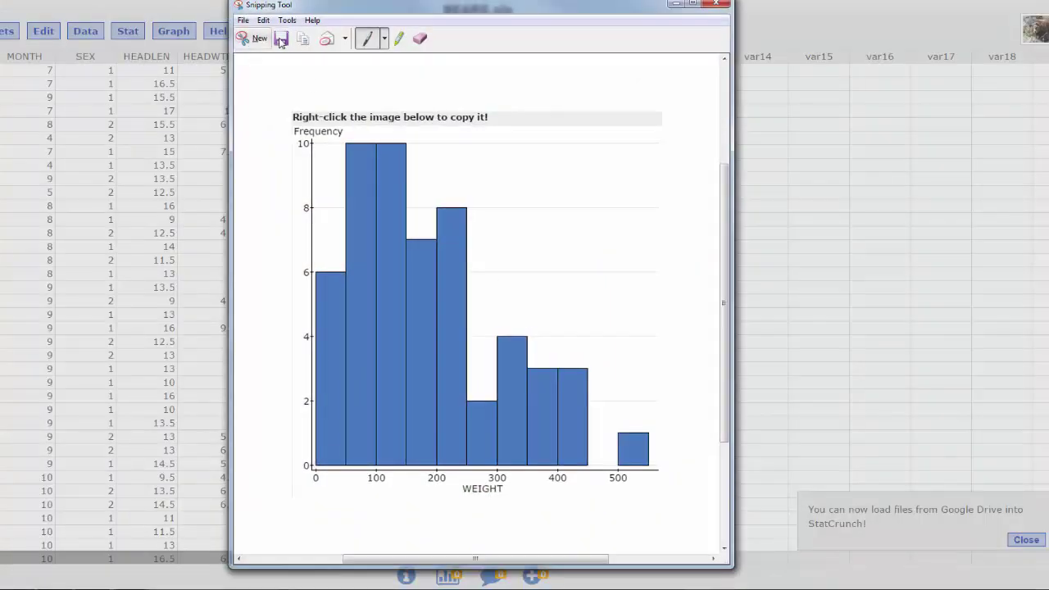
{"action": "left_click", "coordinate": [280, 39]}
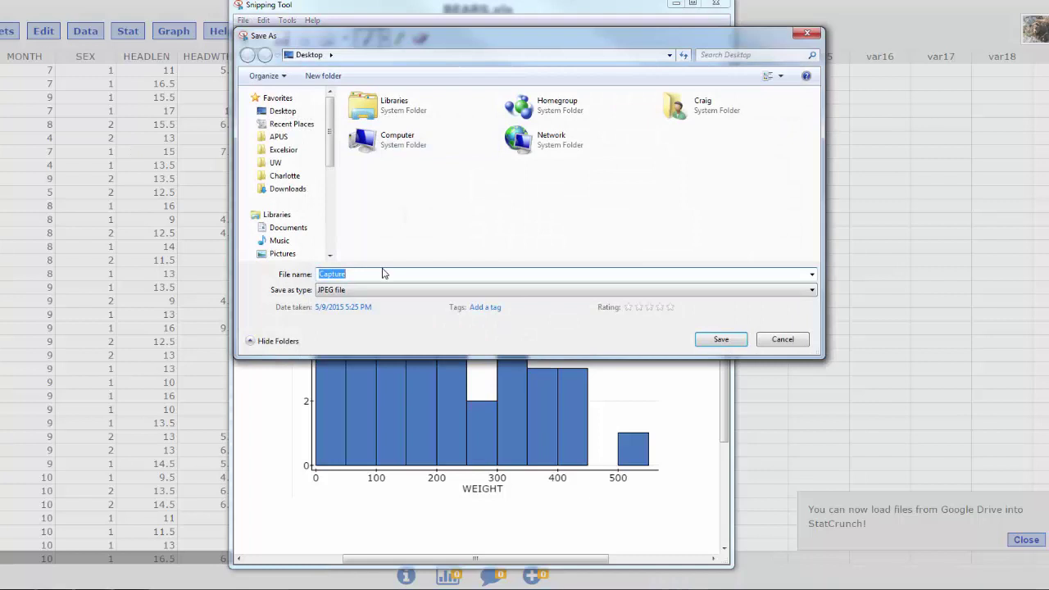
{"action": "left_click", "coordinate": [723, 338]}
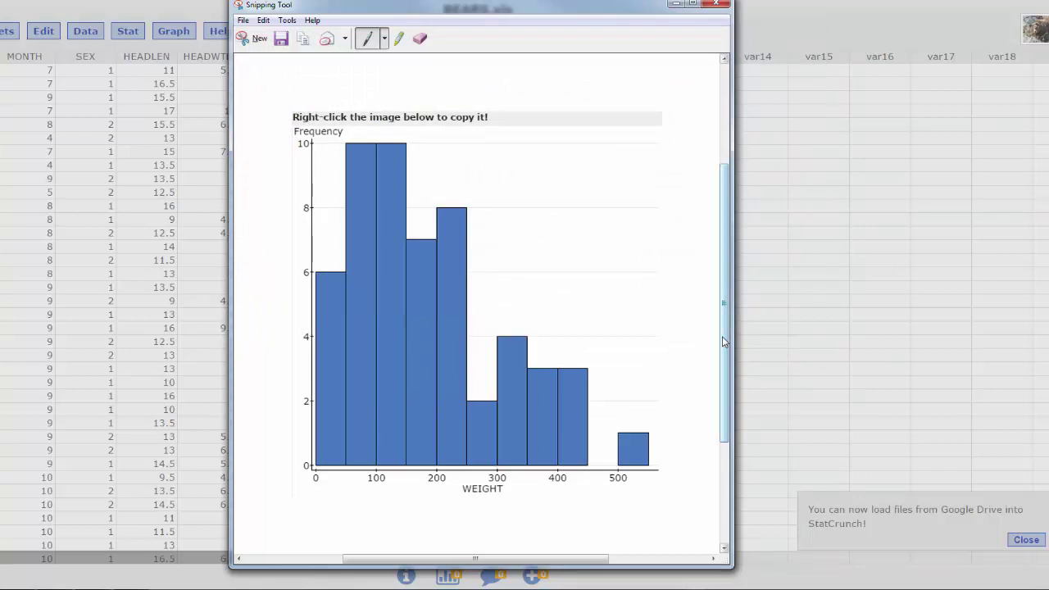
{"action": "left_click", "coordinate": [719, 5]}
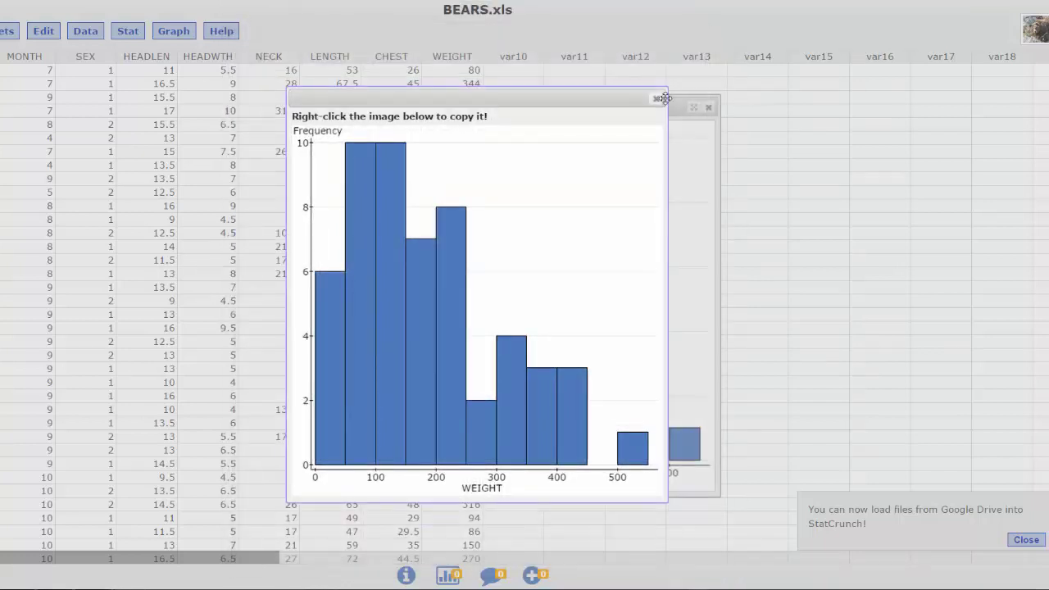
{"action": "left_click", "coordinate": [655, 101]}
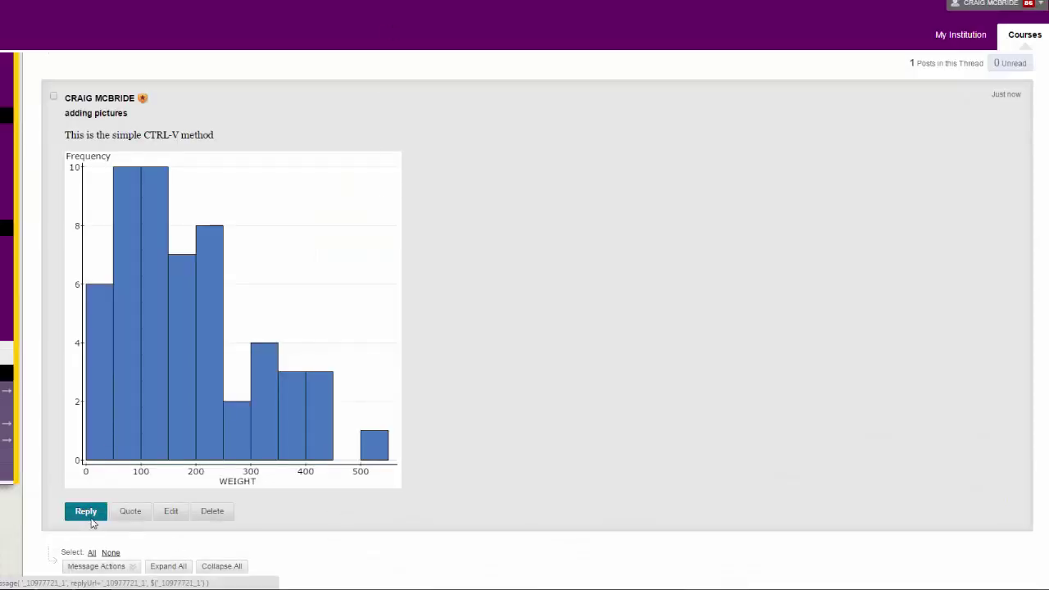
Start a reply to the "adding pictures" post in the forum and enter "Insert a picture file method" as its message.
{"action": "left_click", "coordinate": [92, 517]}
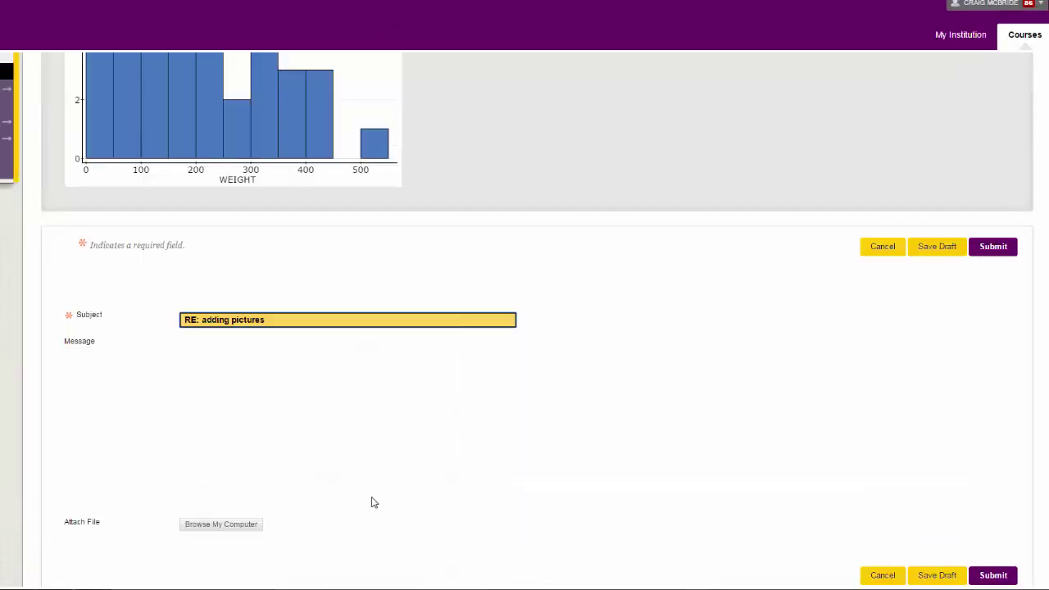
{"action": "left_click", "coordinate": [245, 351]}
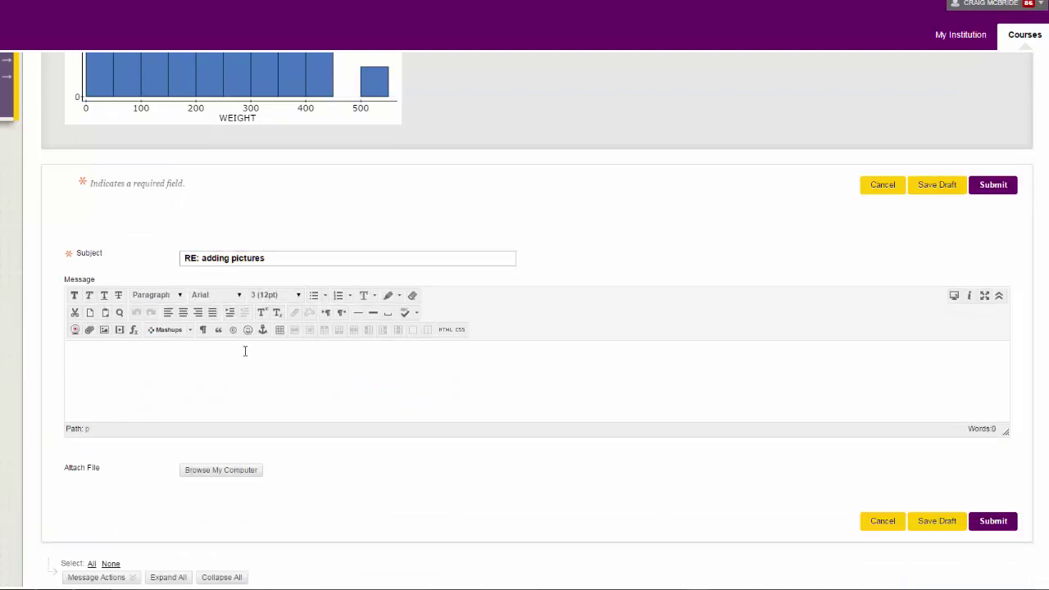
{"action": "type", "text": "Insert a picture file method"}
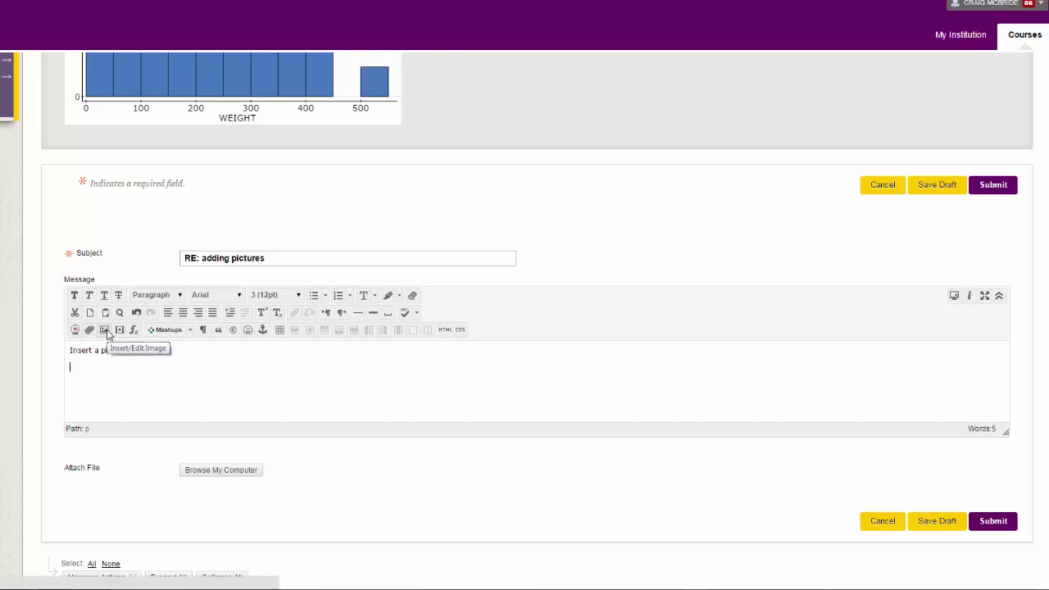
Start inserting an image below the reply's message text, choosing the JPEG file Capture from the Desktop as its source.
{"action": "left_click", "coordinate": [107, 332]}
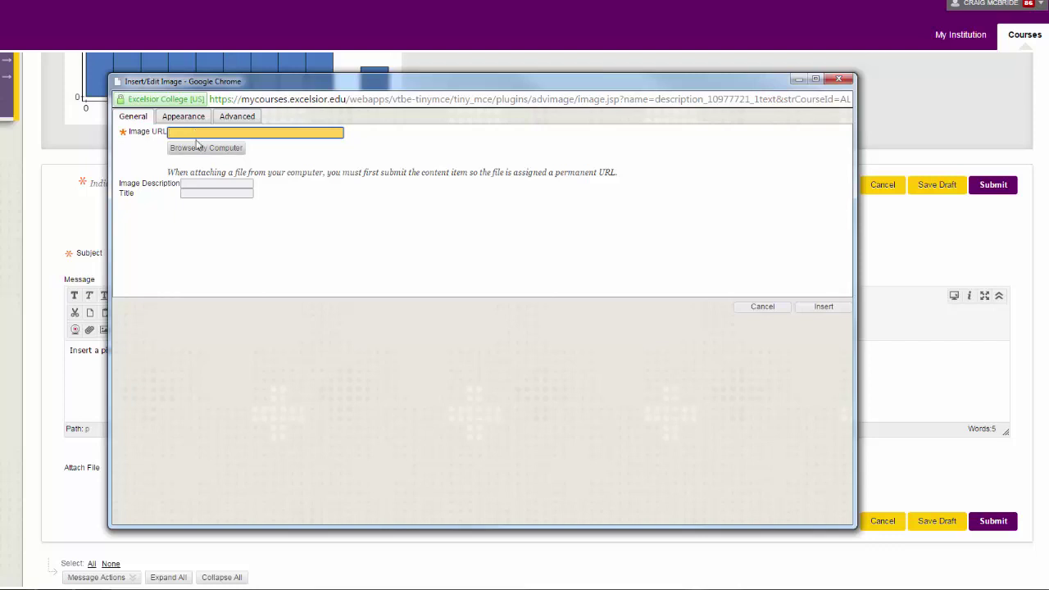
{"action": "left_click", "coordinate": [200, 149]}
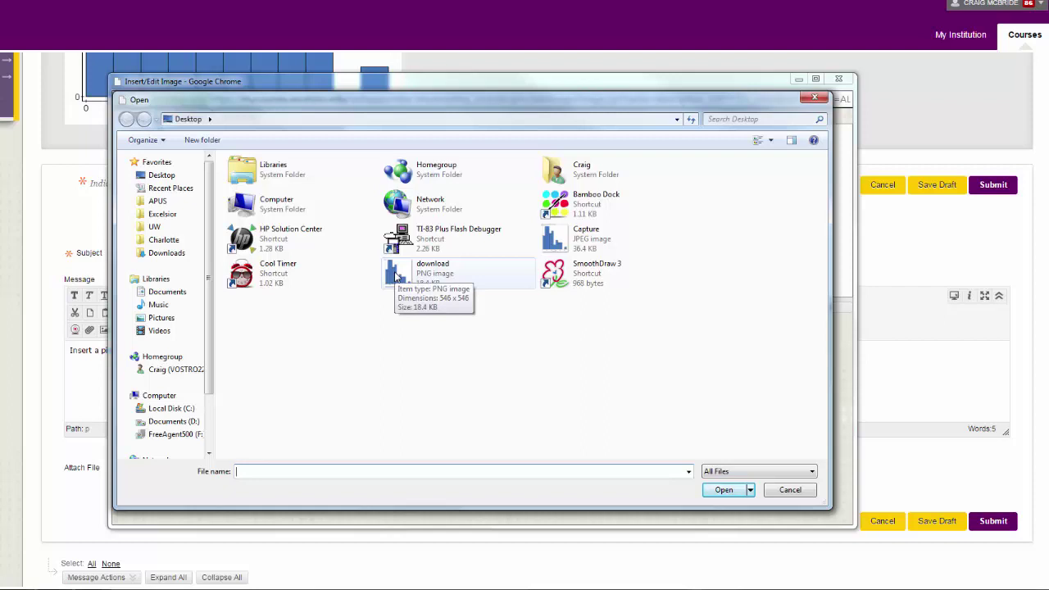
{"action": "left_click", "coordinate": [565, 240]}
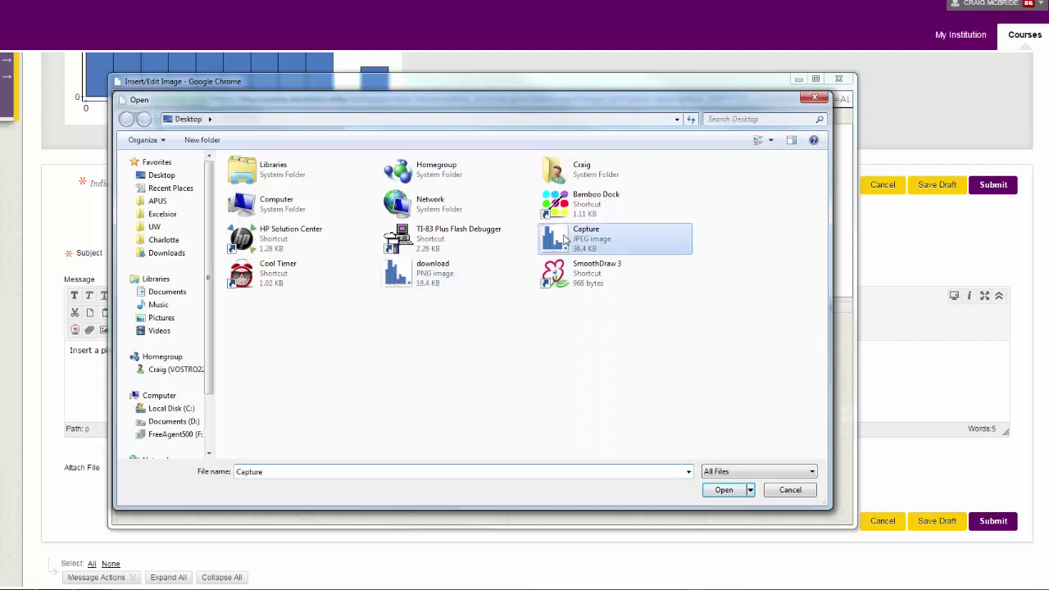
{"action": "left_click", "coordinate": [727, 490]}
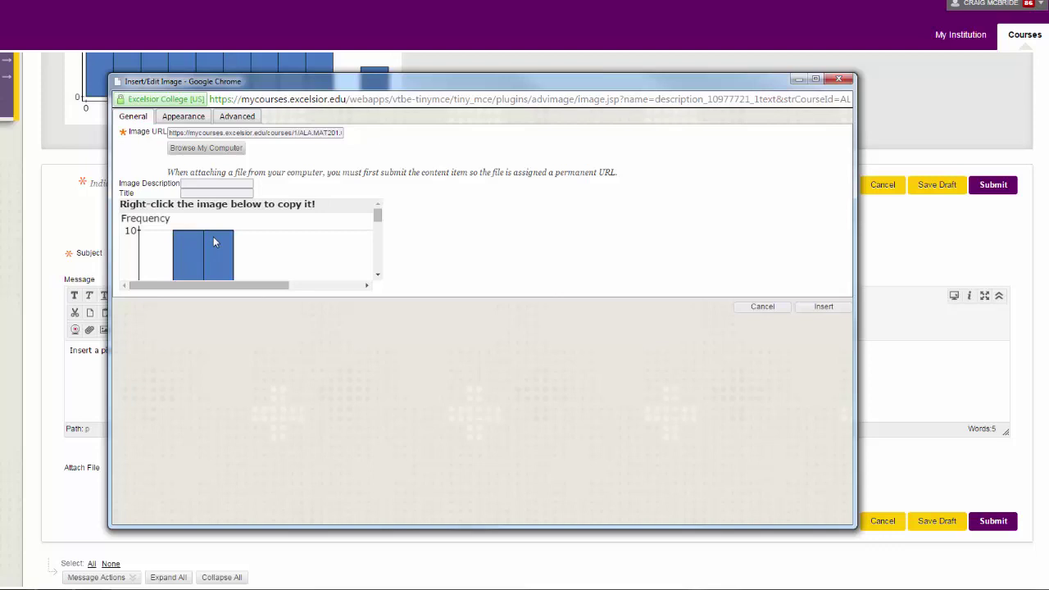
Give the image the description "histogram" and the title "histogram", and insert it into the reply.
{"action": "left_click", "coordinate": [201, 183]}
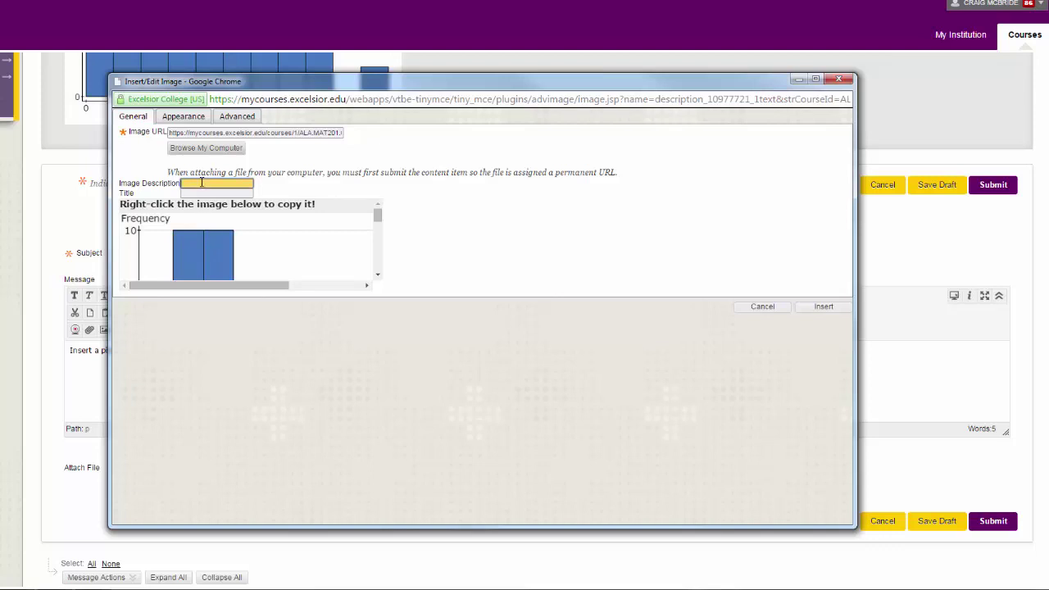
{"action": "type", "text": "Histogram"}
{"action": "left_click", "coordinate": [206, 195]}
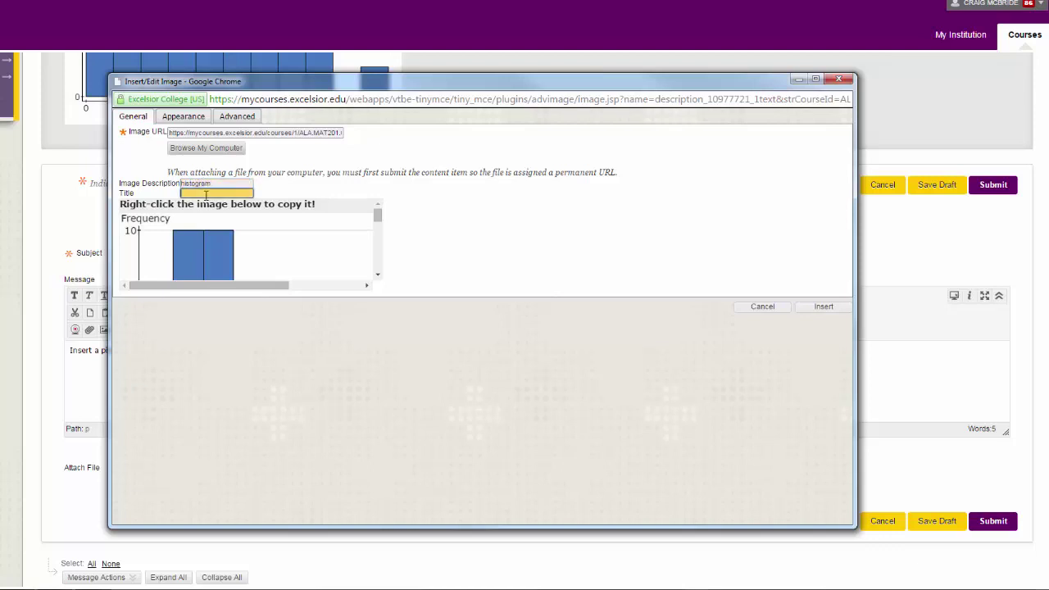
{"action": "type", "text": "Histogram"}
{"action": "left_click", "coordinate": [822, 307]}
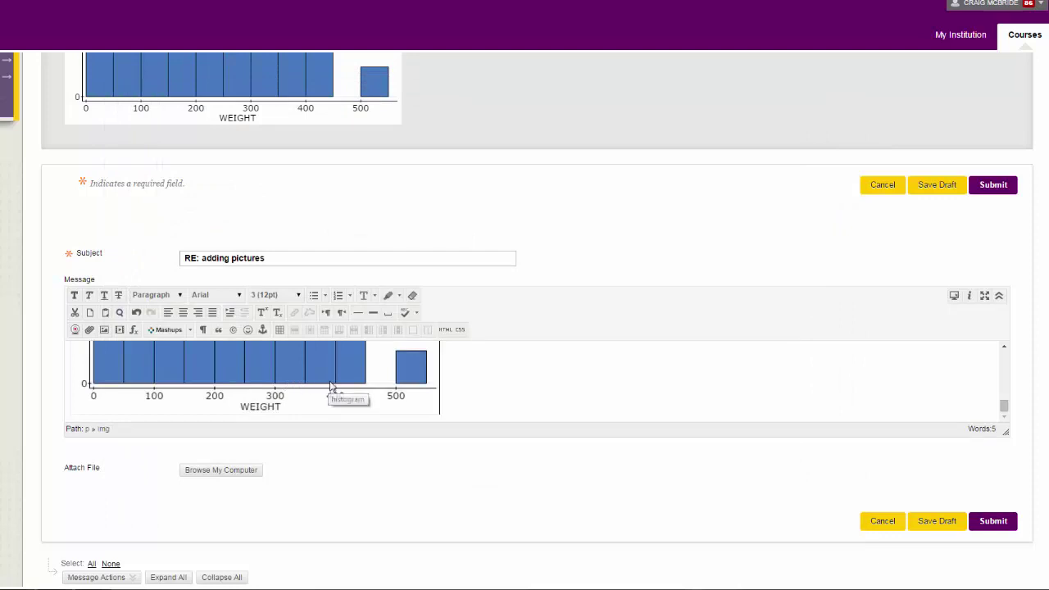
Submit the reply with the inserted histogram and reopen the "adding pictures" thread from the forum's thread list to view it.
{"action": "left_click", "coordinate": [1000, 527]}
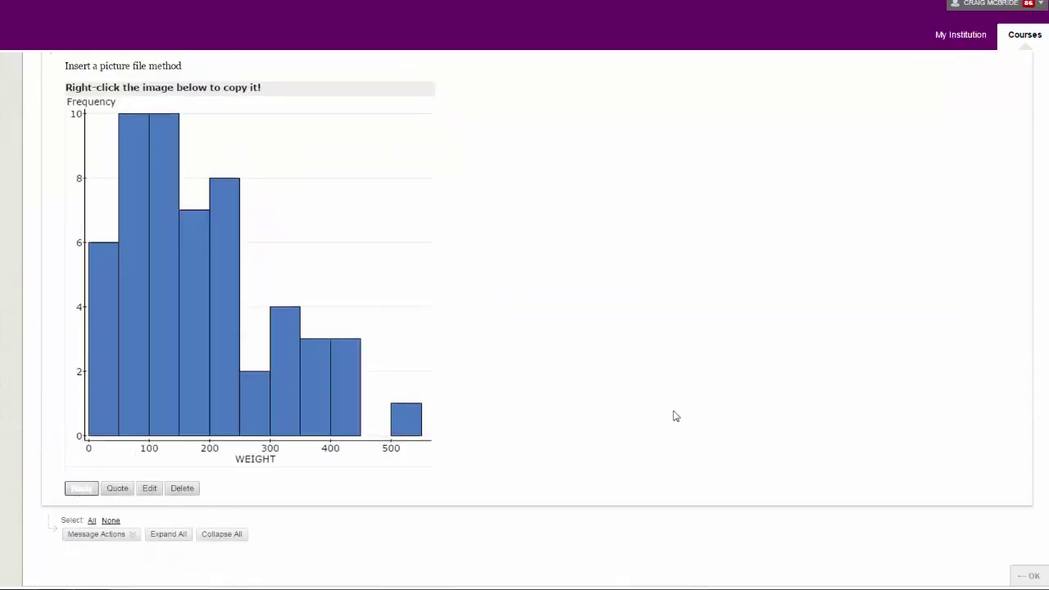
{"action": "left_click", "coordinate": [1016, 576]}
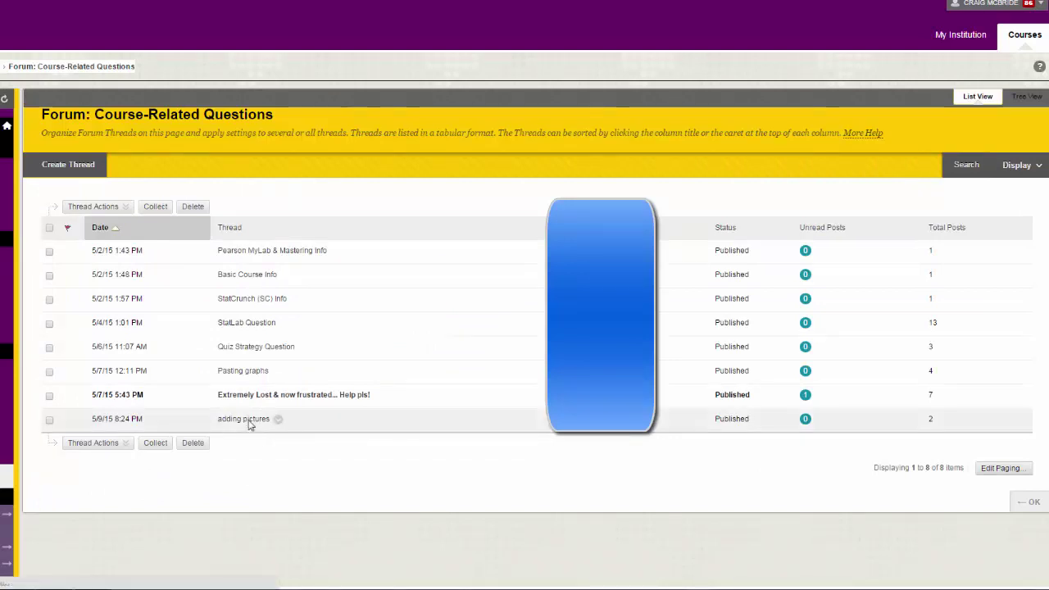
{"action": "left_click", "coordinate": [249, 420]}
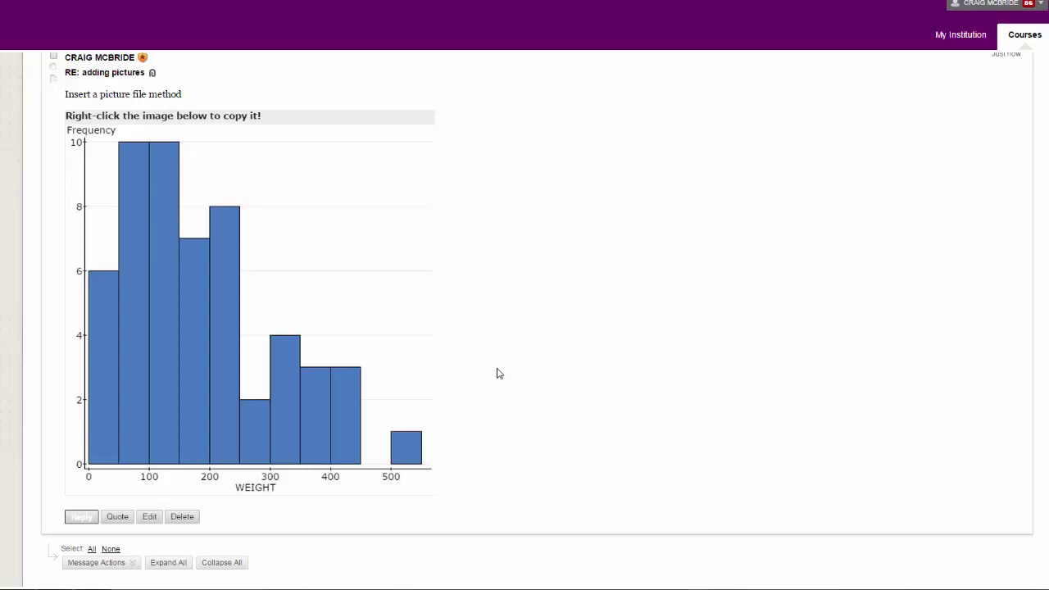
{"action": "scroll", "coordinate": [497, 373], "scroll_direction": "down", "scroll_amount": 1}
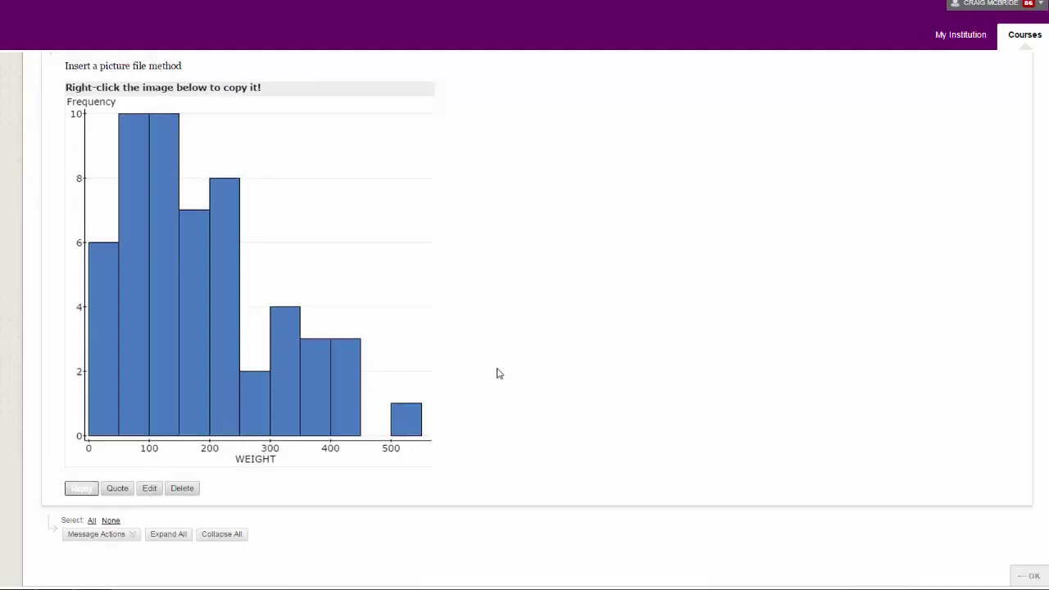